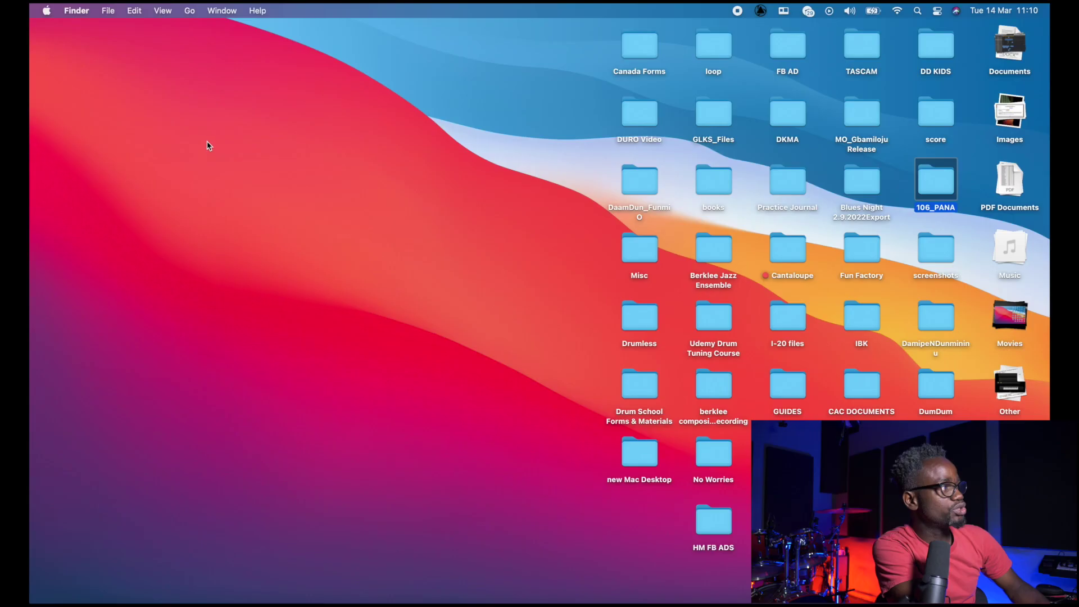
Step: Go to the Utilities folder from Finder's Go menu
click(190, 13)
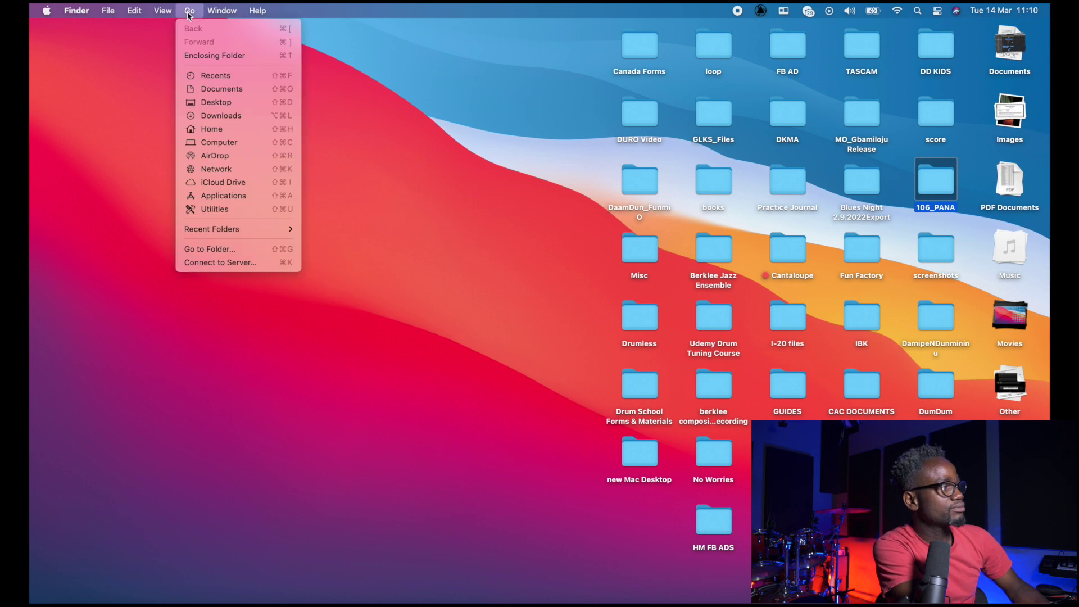
click(204, 209)
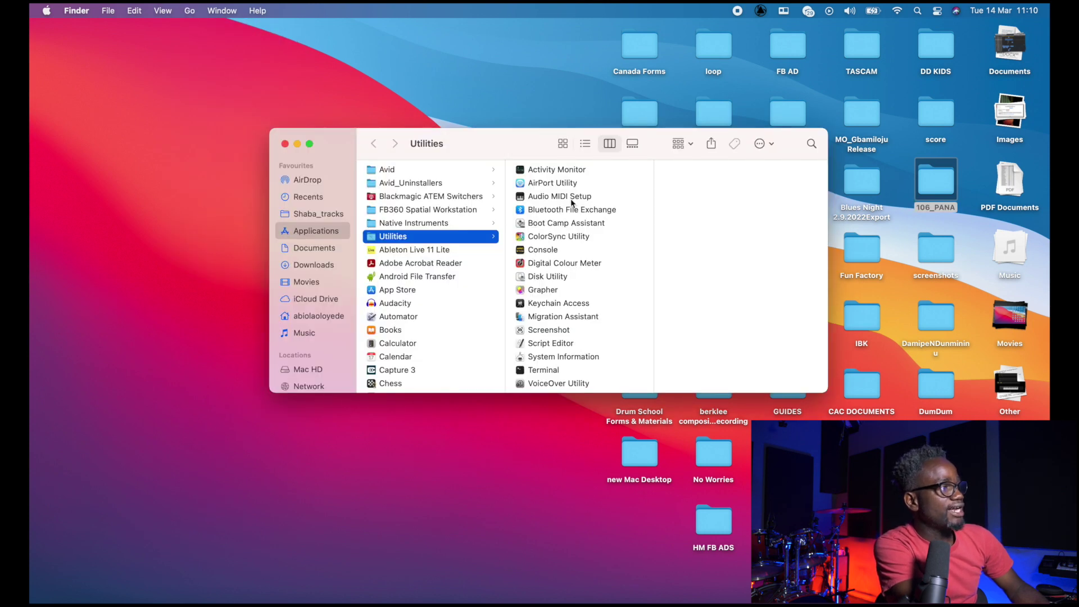
Step: Launch Audio MIDI Setup, inspect the Scarlett 18i20 USB and 4i4 USB, then bring up the new-device options
double_click(561, 198)
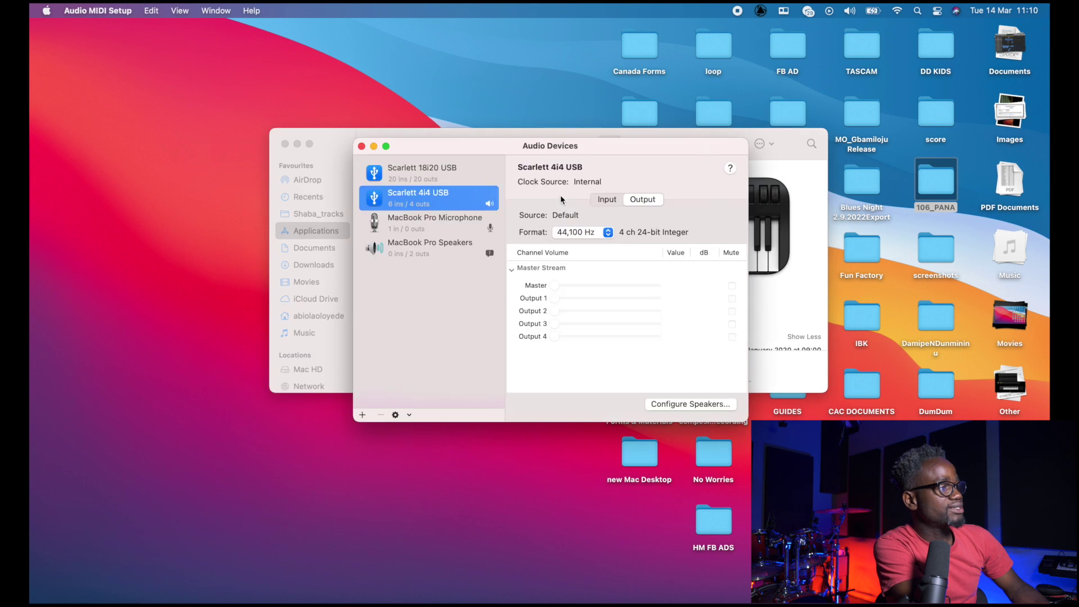
click(404, 178)
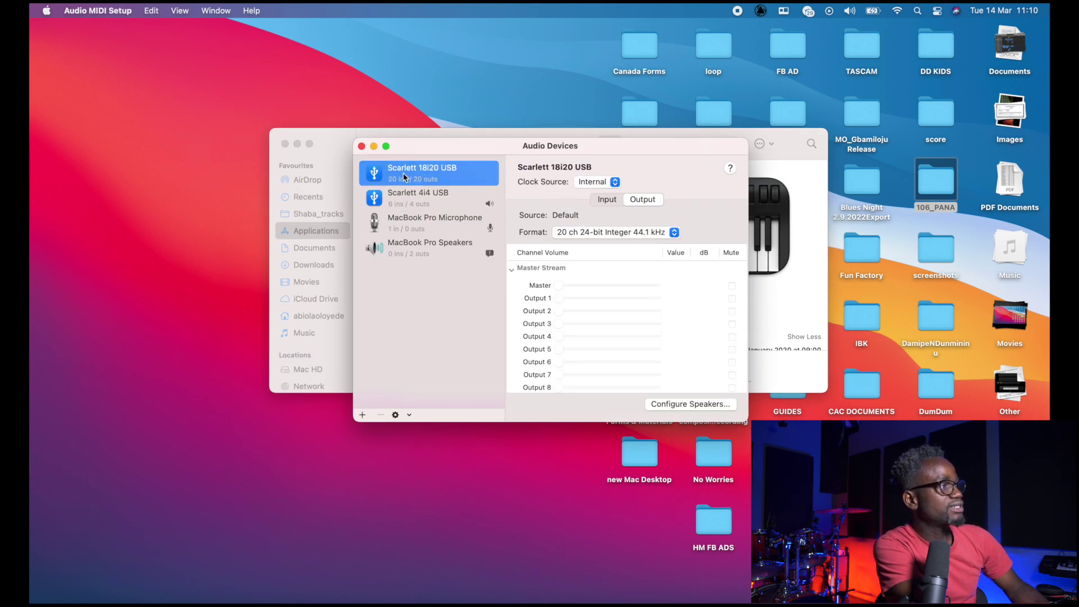
click(405, 200)
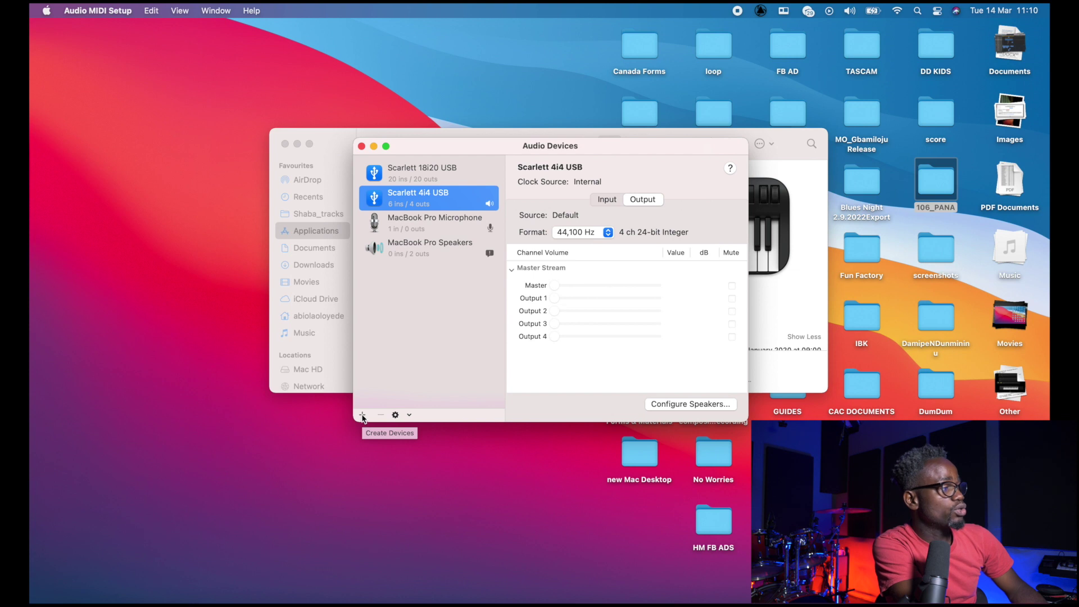
click(363, 416)
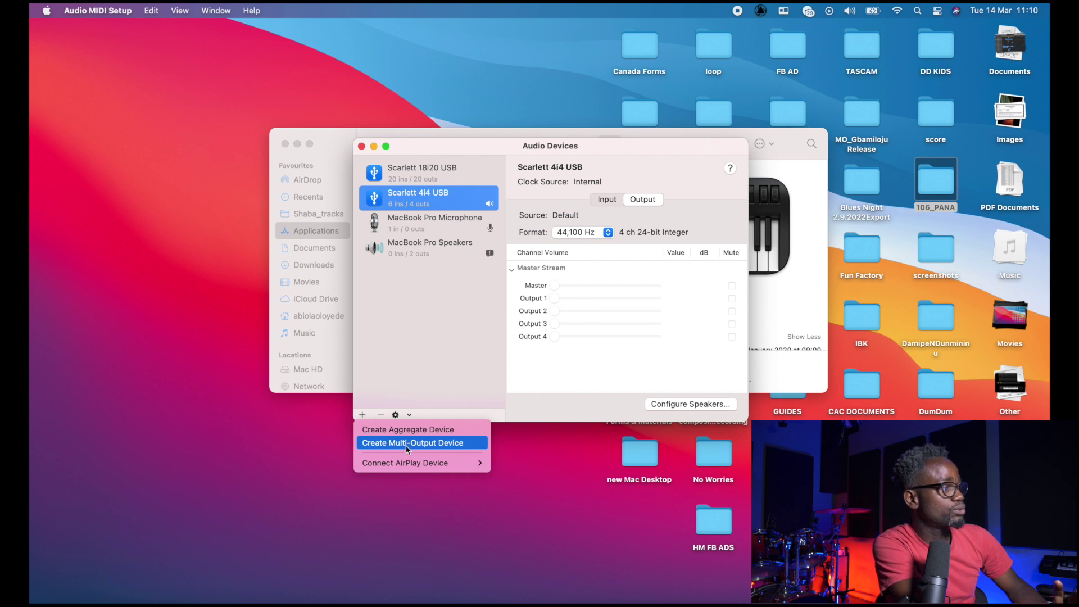
mouse_move(404, 466)
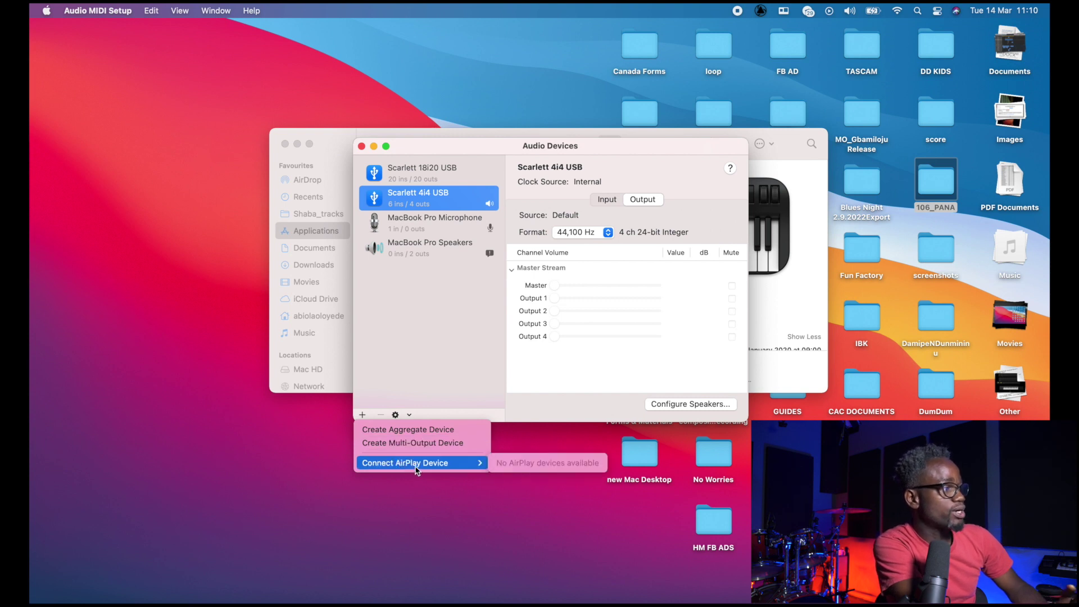
Step: Create an Aggregate Device that uses both the Scarlett 18i20 USB and Scarlett 4i4 USB
click(419, 430)
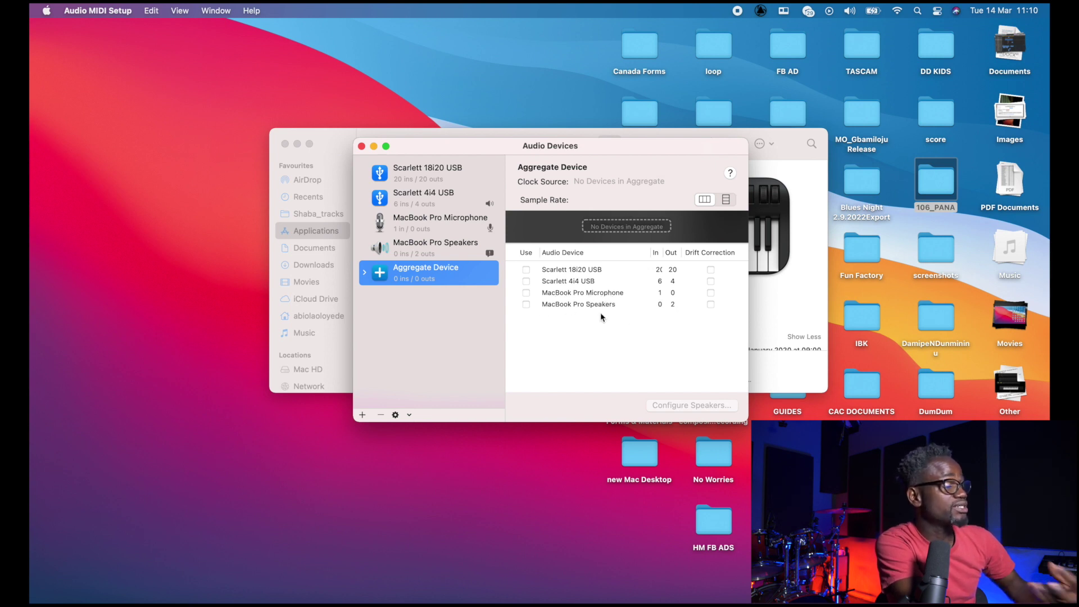
click(526, 270)
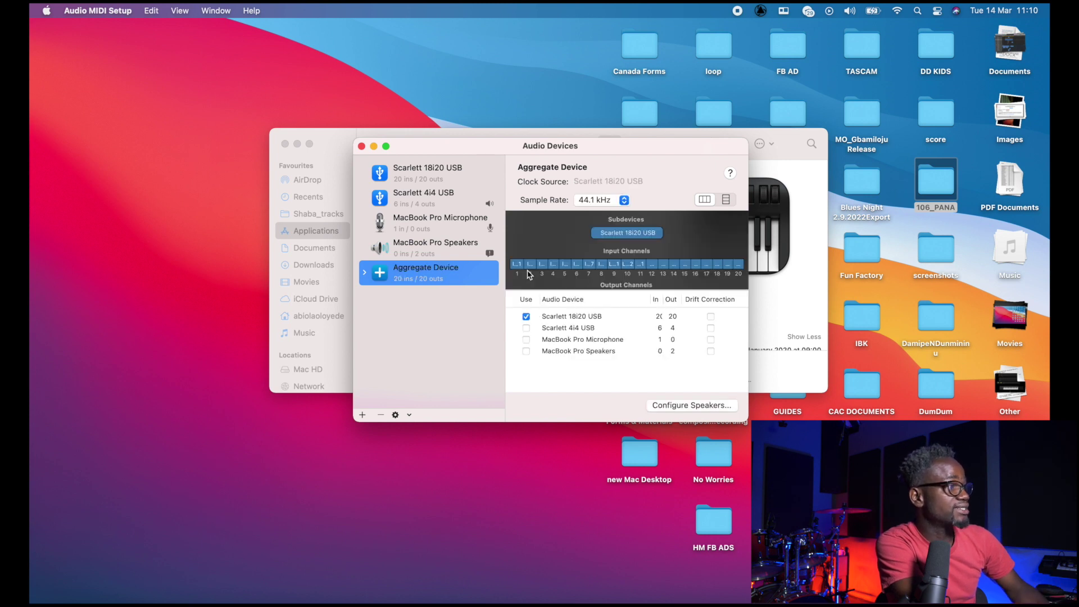
click(527, 328)
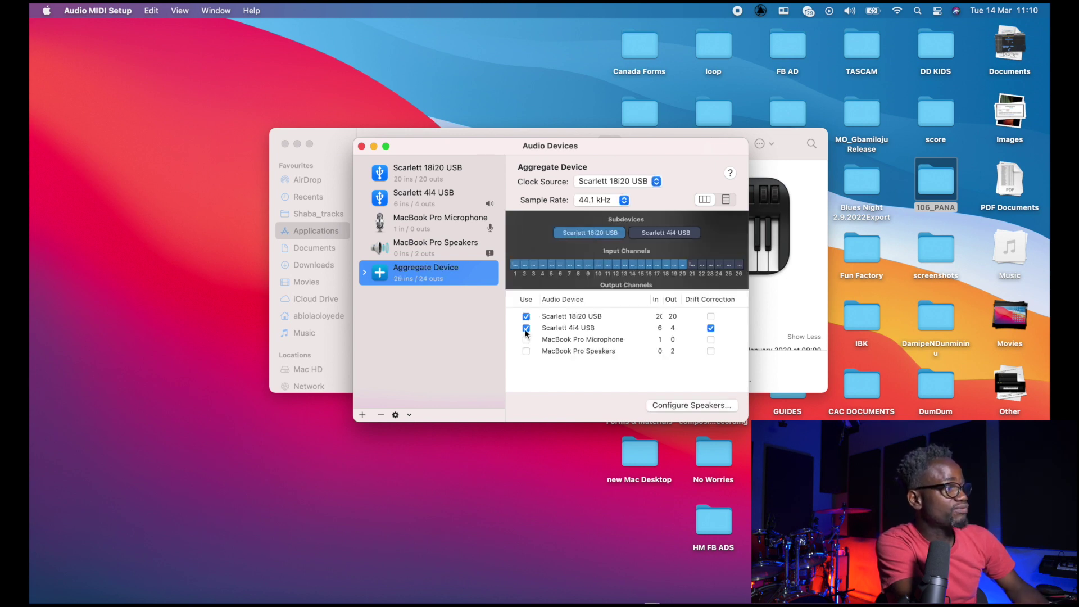
click(672, 406)
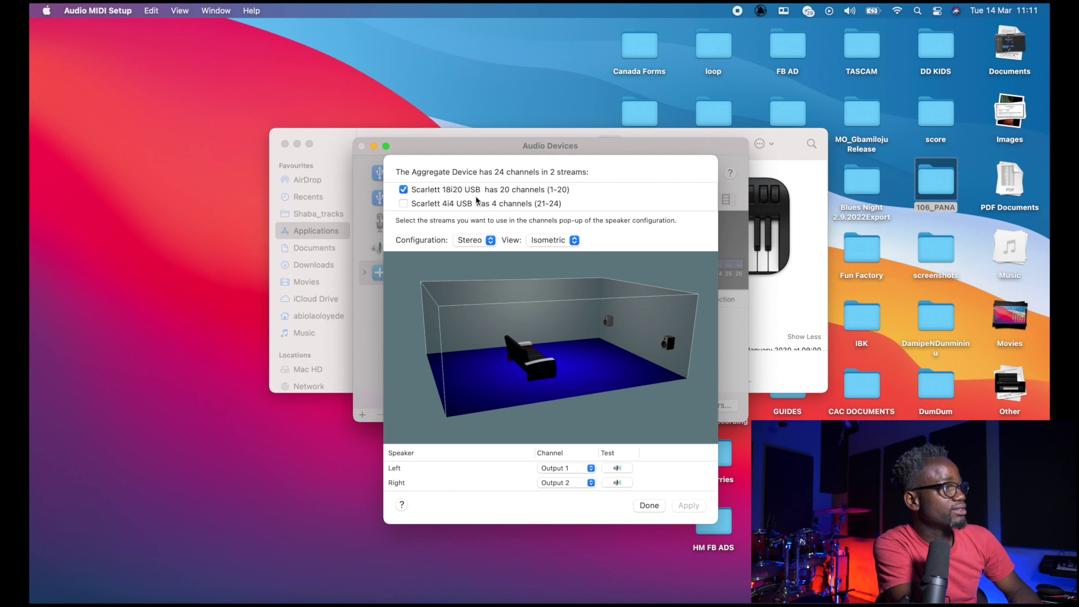
click(650, 506)
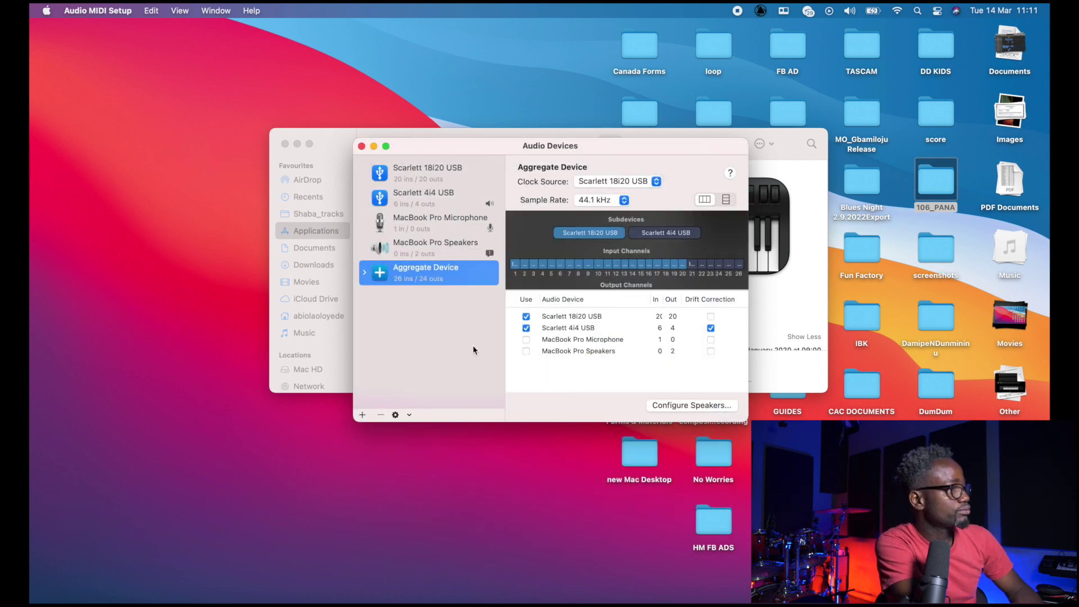
Step: Close the Audio Devices window and launch Logic Pro from a Launchpad search for 'logi'
click(361, 146)
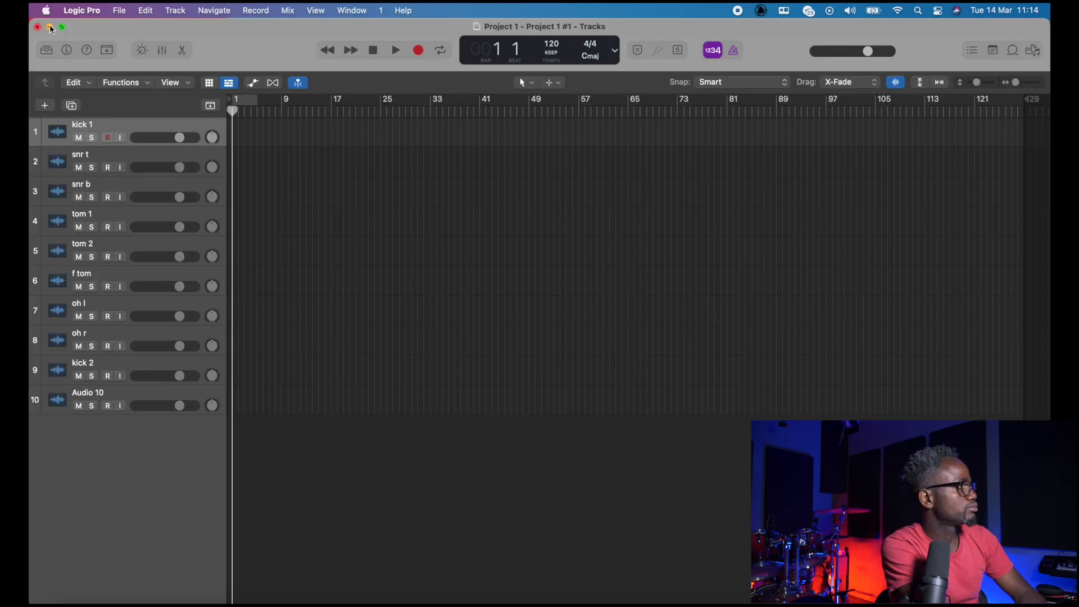
key(super+m)
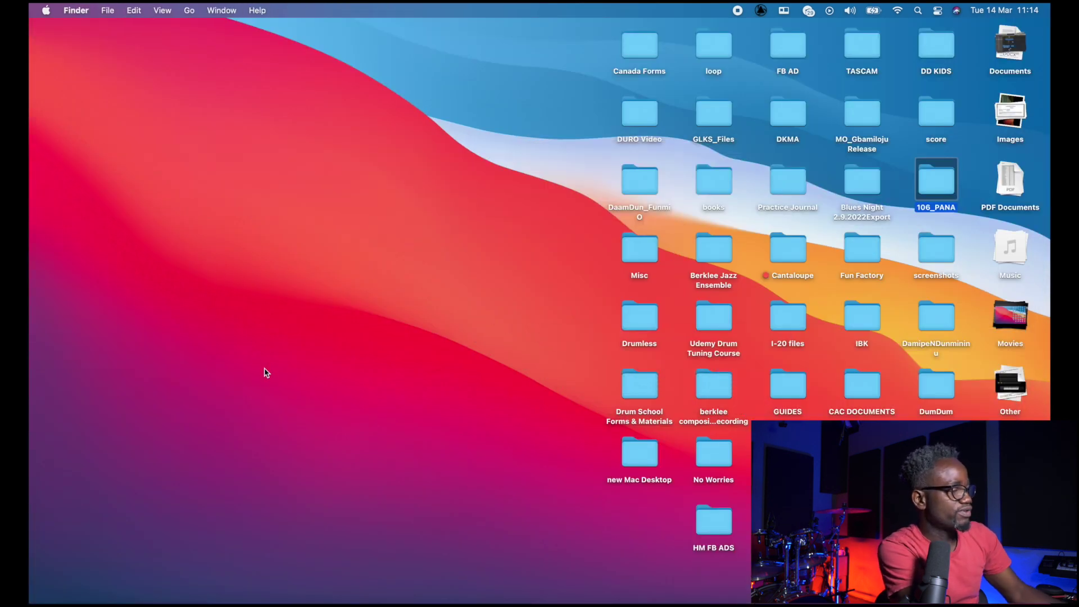
key(F4)
text(logi)
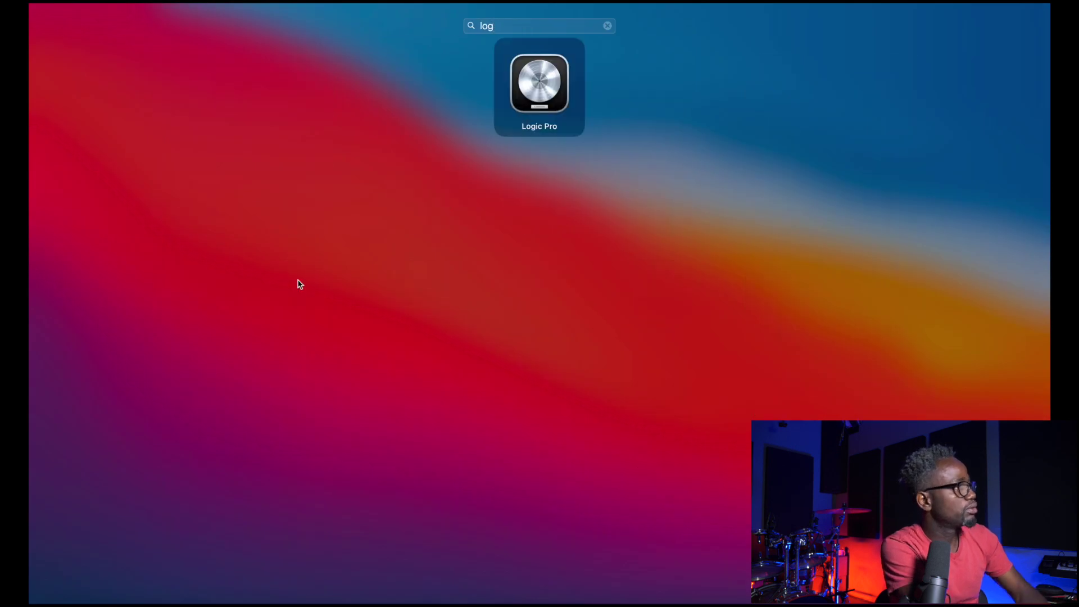
click(526, 89)
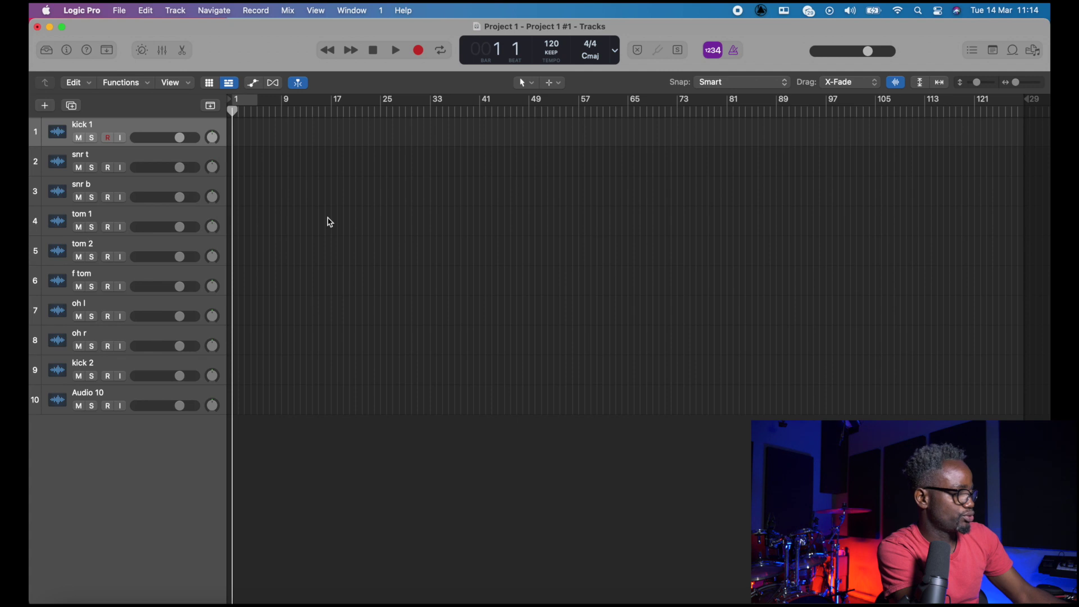
Step: Show the Mixer with X and browse kick 1's Input choices without assigning one
key(x)
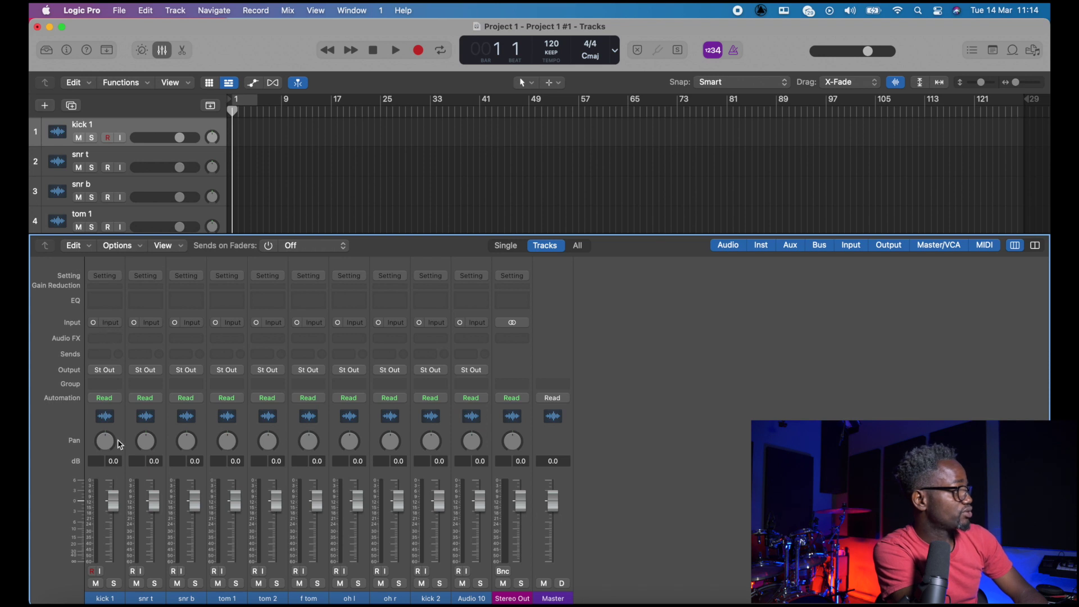
click(120, 444)
click(112, 324)
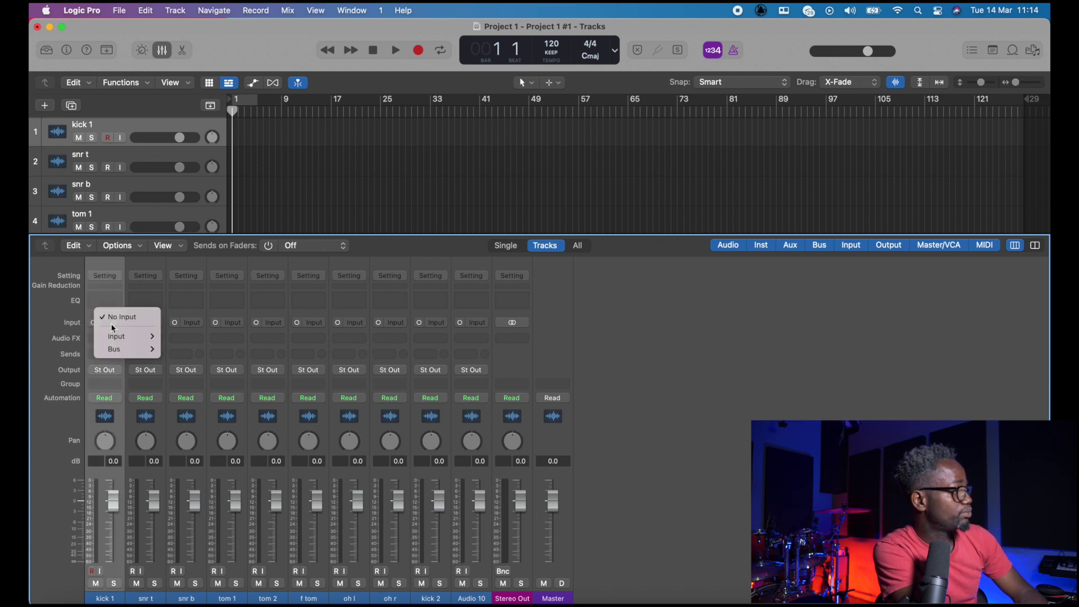
mouse_move(119, 341)
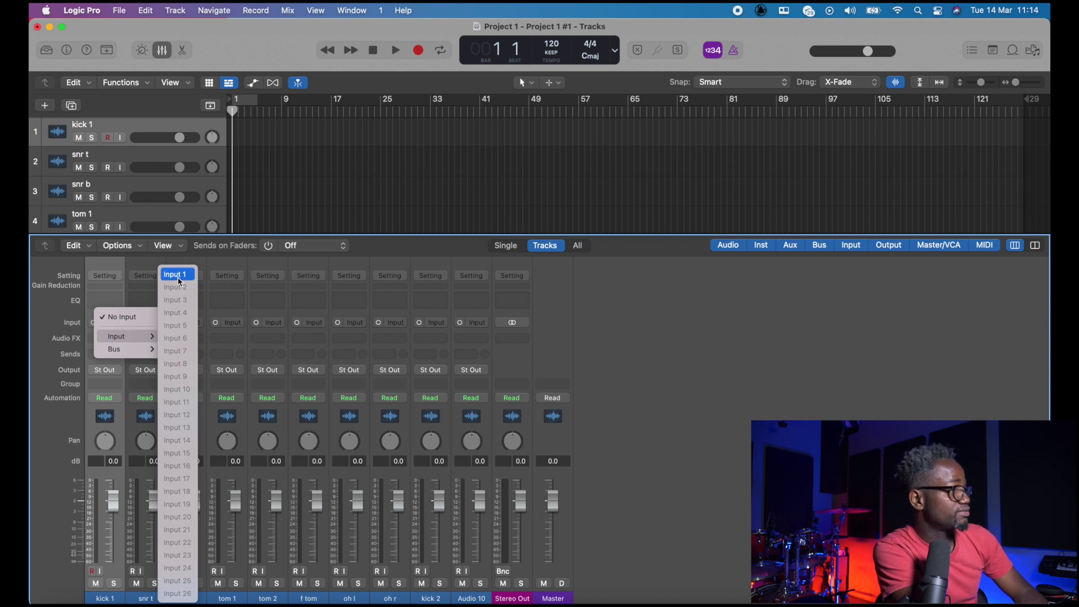
click(822, 417)
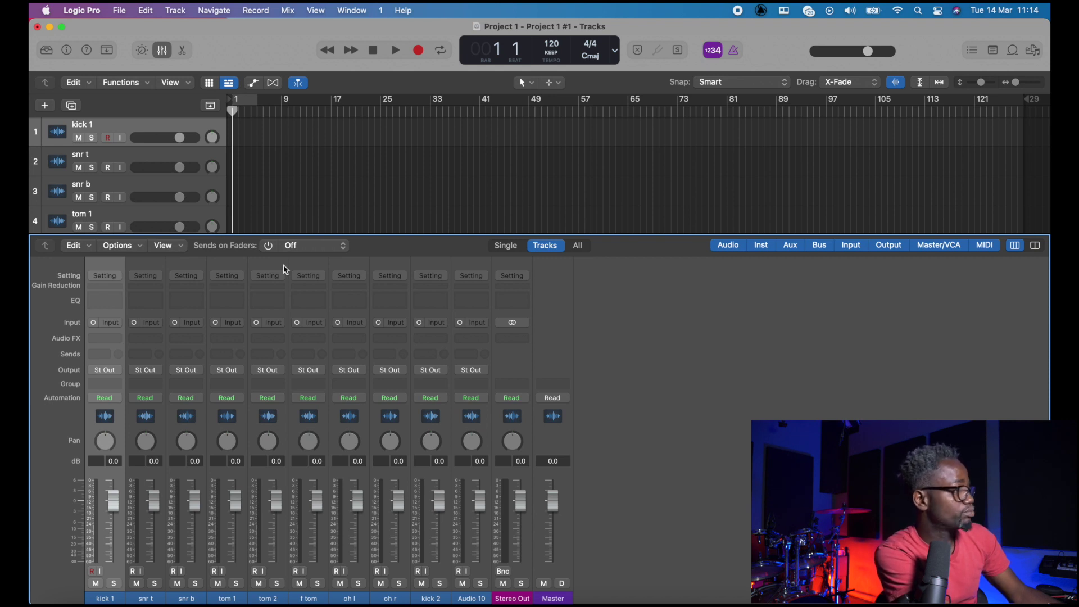
Step: Set Logic Pro's audio Output Device to Aggregate Device, apply it, and close Preferences
key(super+comma)
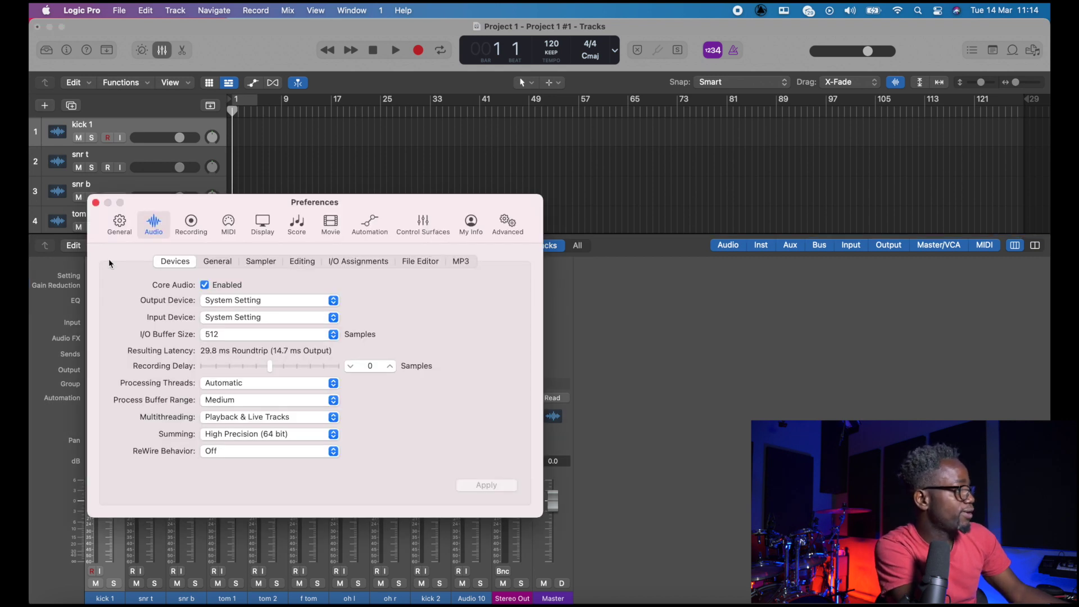
click(253, 306)
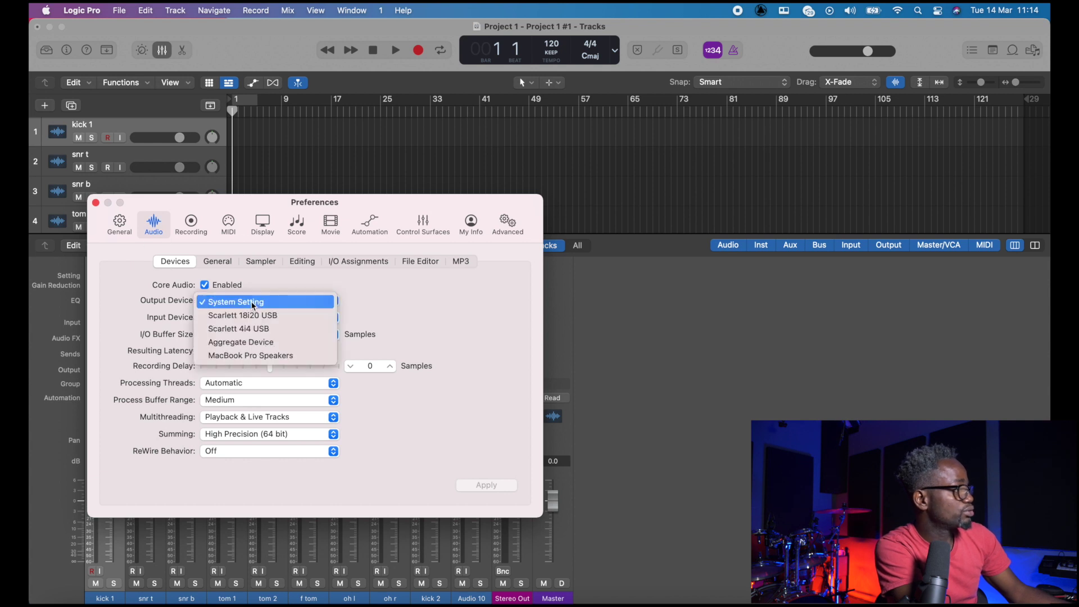
click(279, 344)
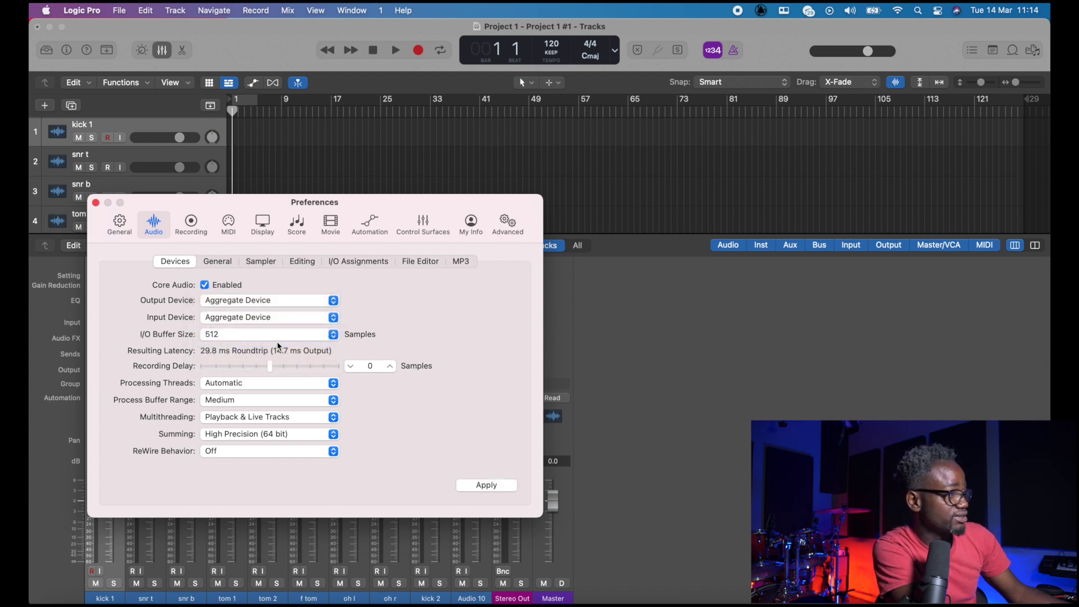
click(494, 486)
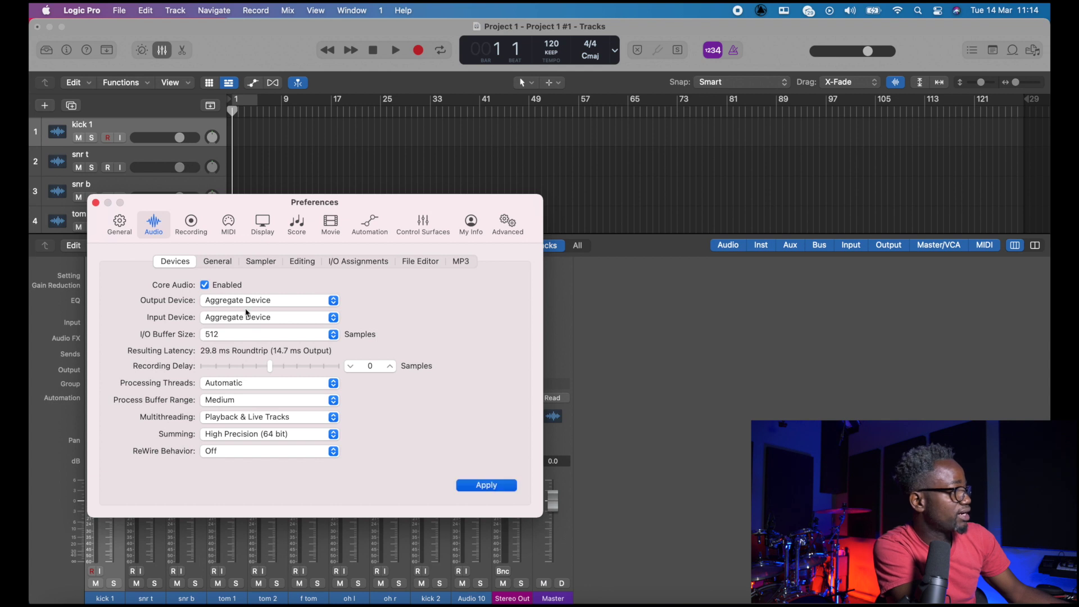
click(96, 203)
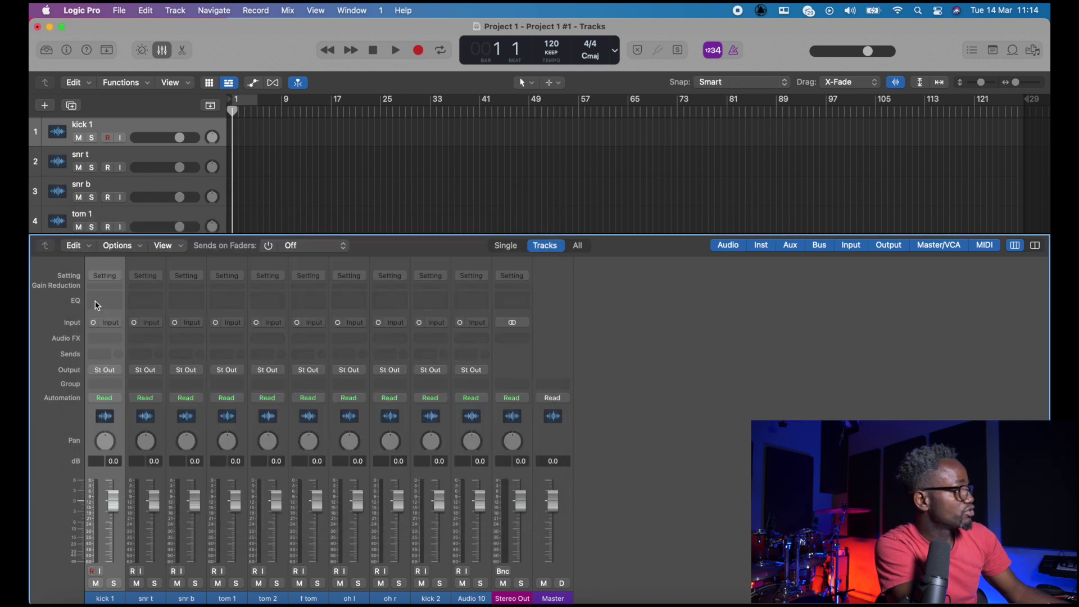
Step: Assign Input 1 to kick 1 so kick 1 through oh r take In 1 to In 8
click(107, 323)
mouse_move(118, 336)
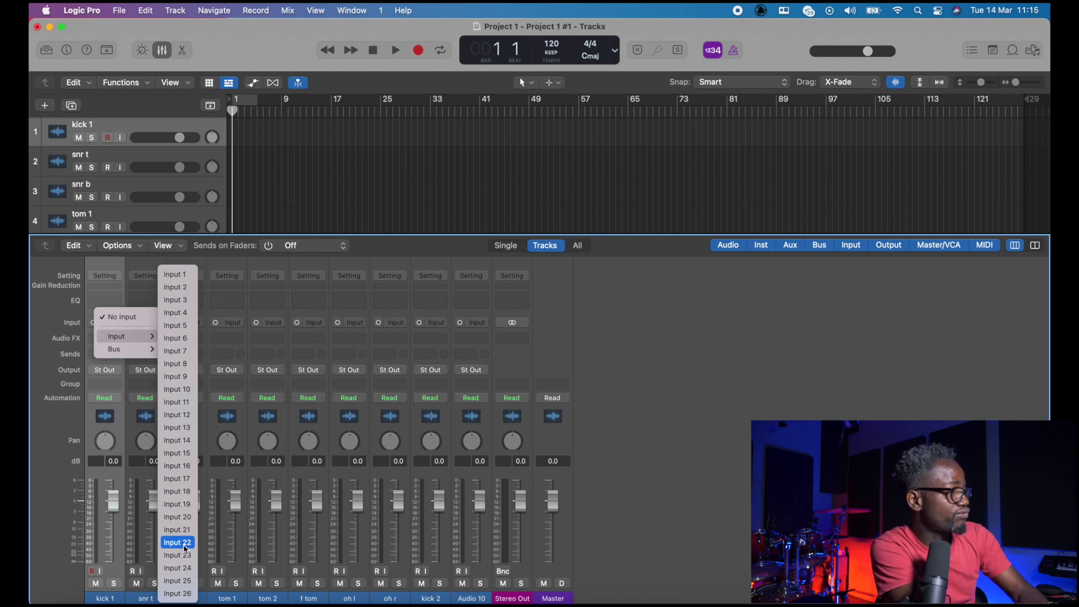
key(Escape)
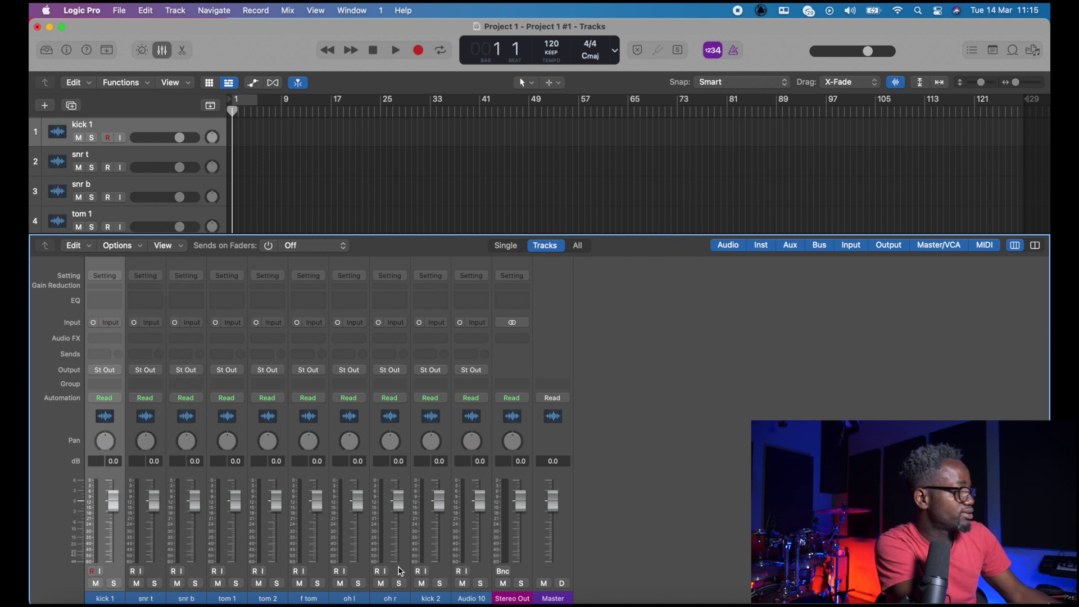
click(109, 323)
mouse_move(114, 331)
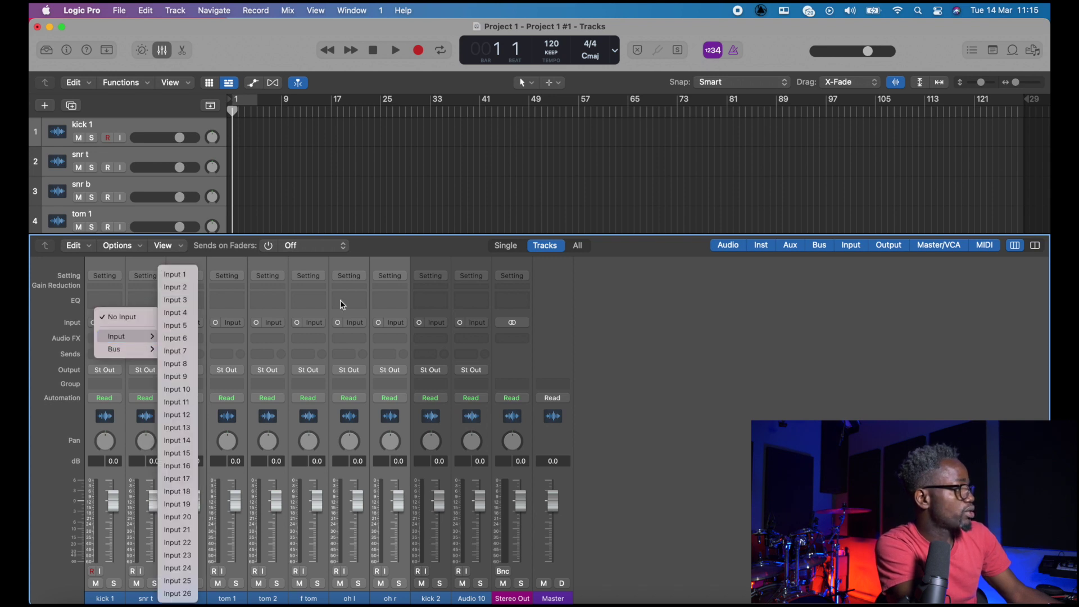
click(664, 379)
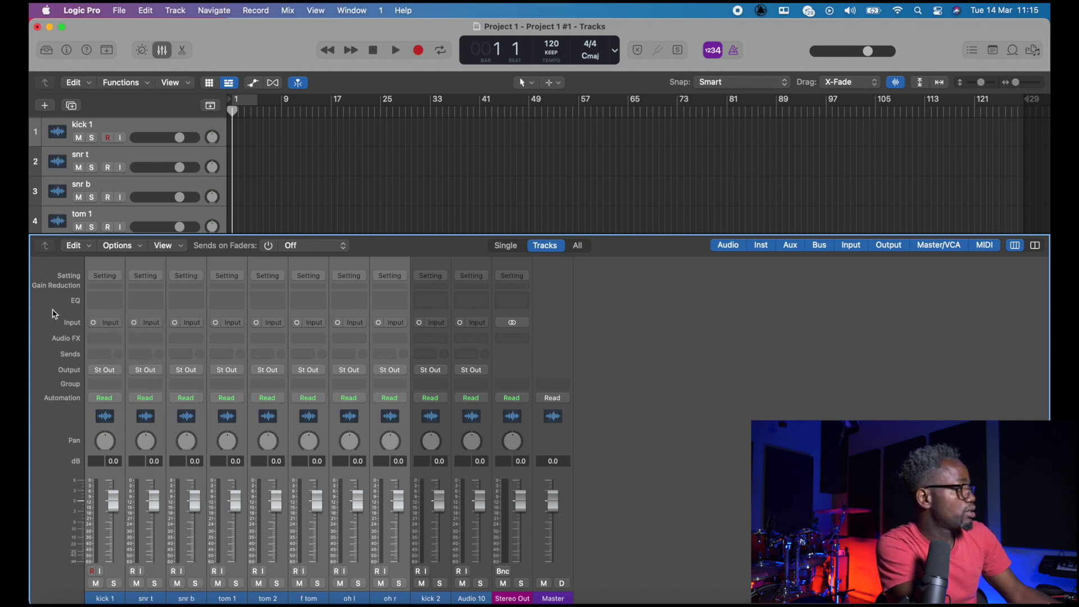
click(108, 330)
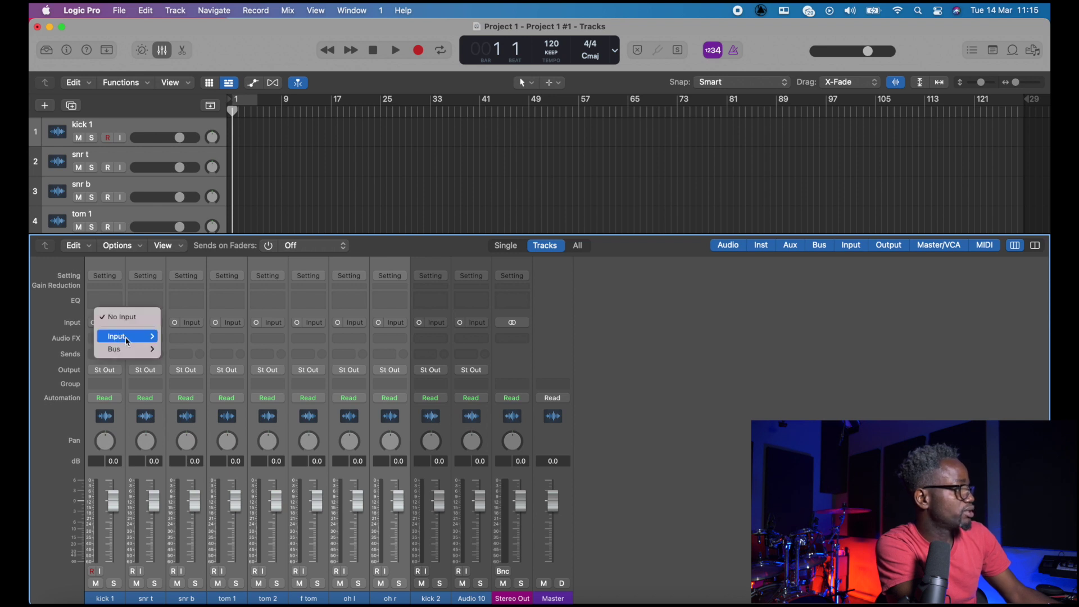
mouse_move(135, 336)
click(177, 279)
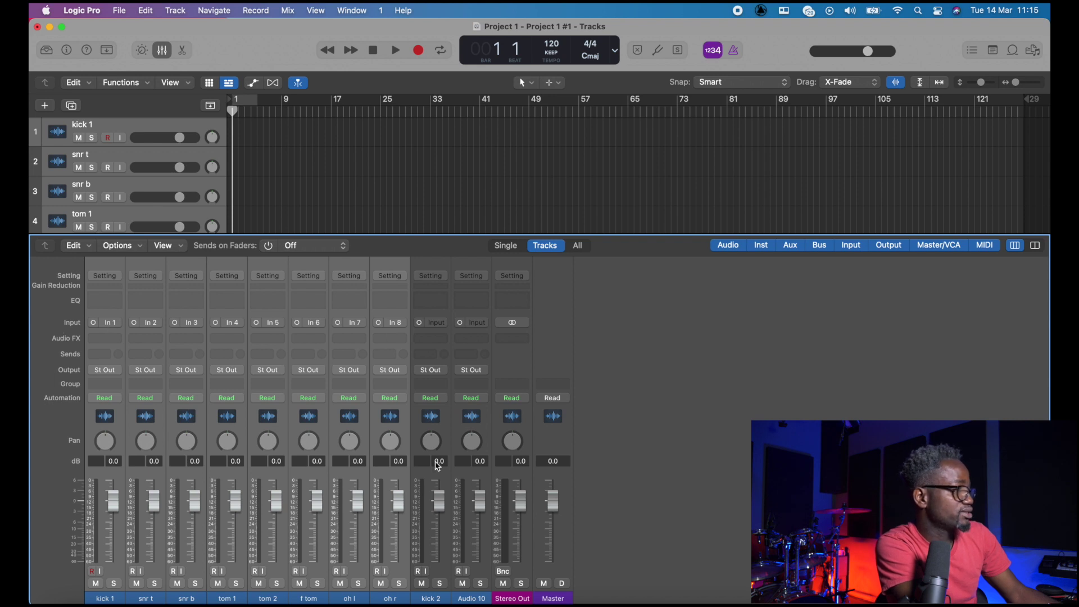
Step: Select the kick 2 and Audio 10 strips and assign them Input 21 and Input 22
drag(450, 481, 477, 485)
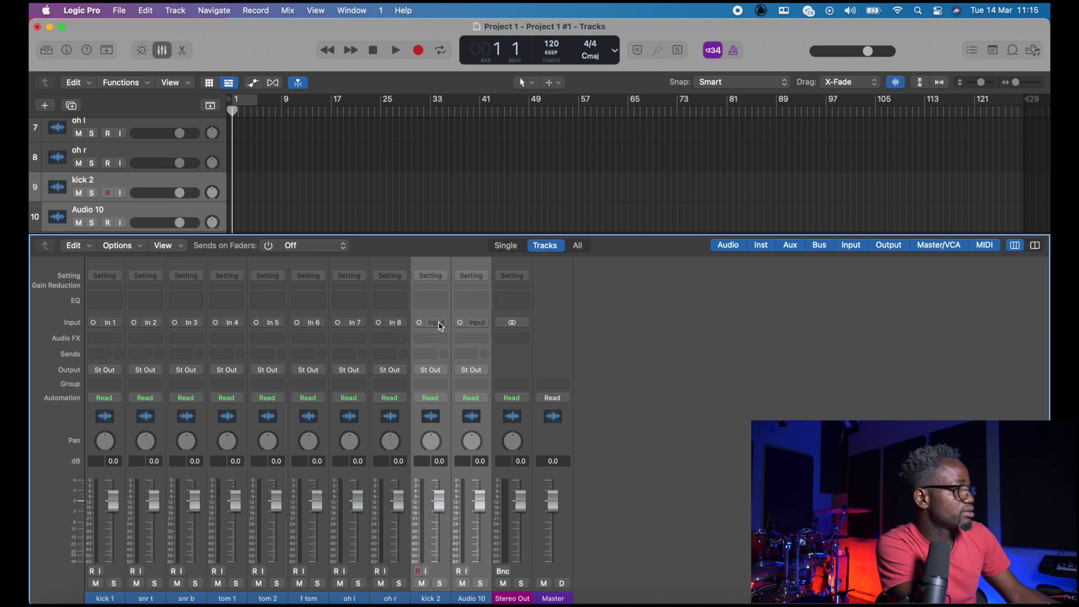
click(441, 325)
mouse_move(473, 336)
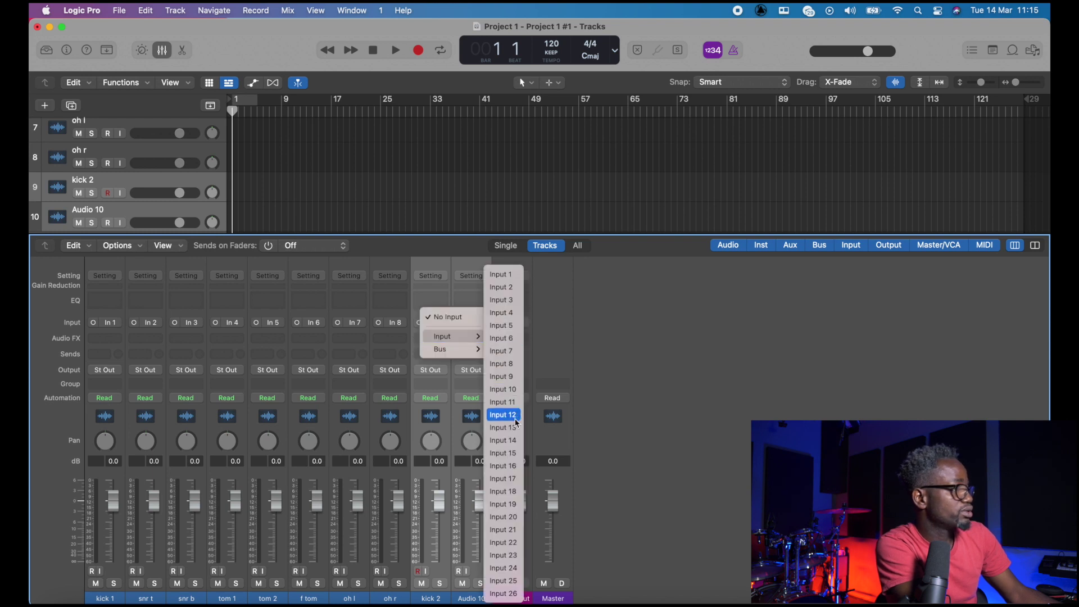
click(516, 531)
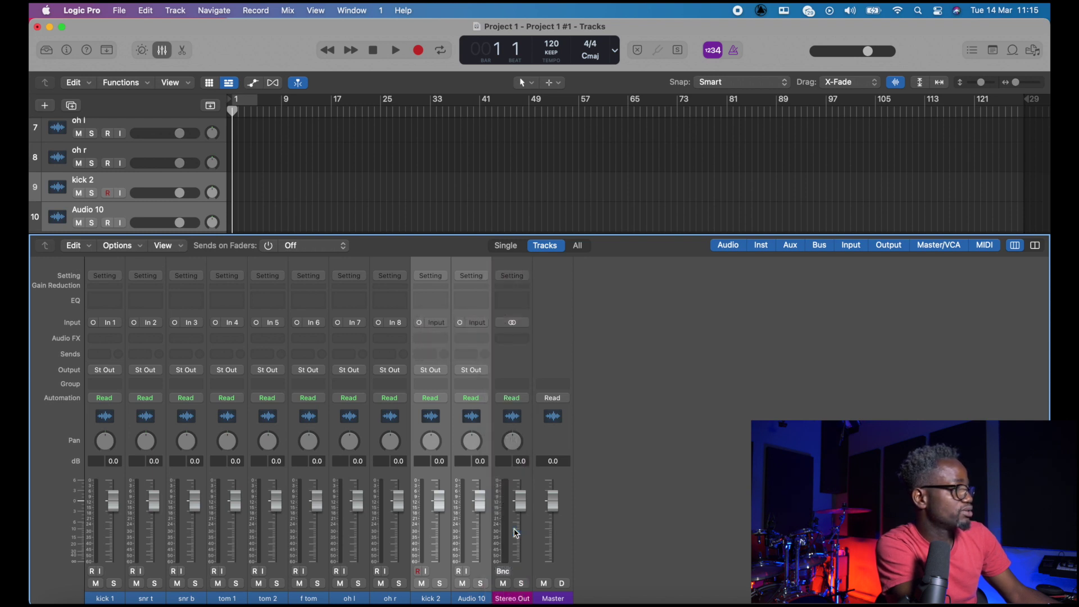
click(646, 556)
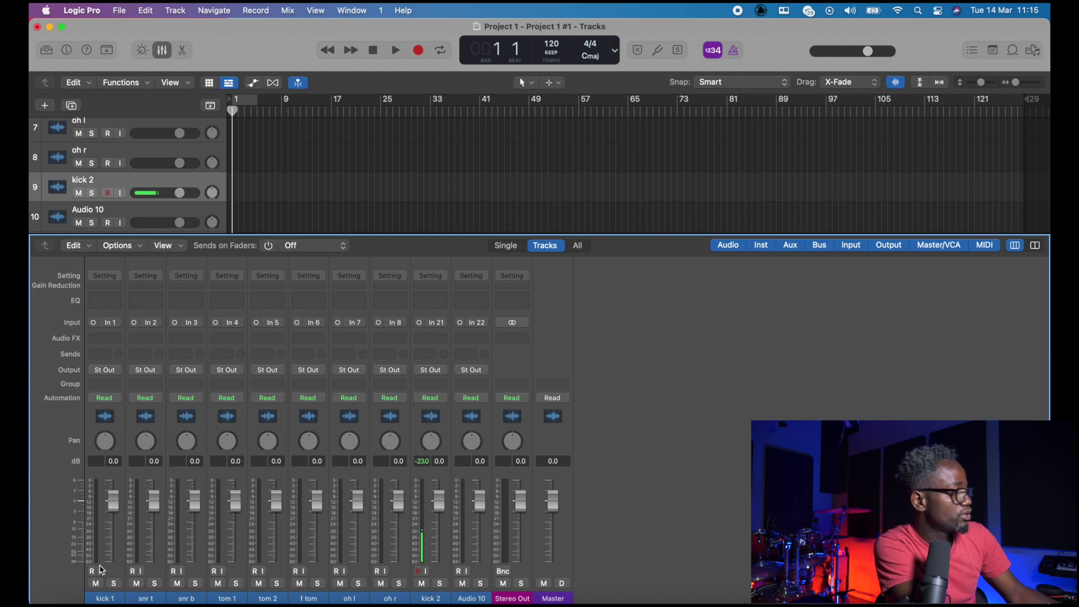
Step: Record-arm kick 1 through Audio 10 across their R buttons, toggling them off and back on
drag(92, 572, 460, 575)
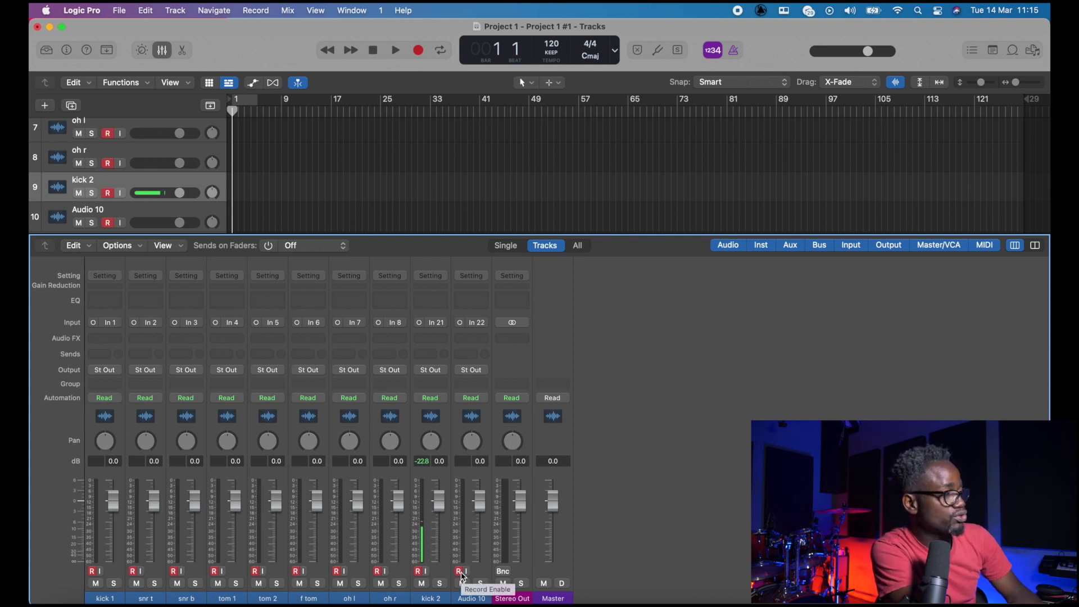
click(461, 572)
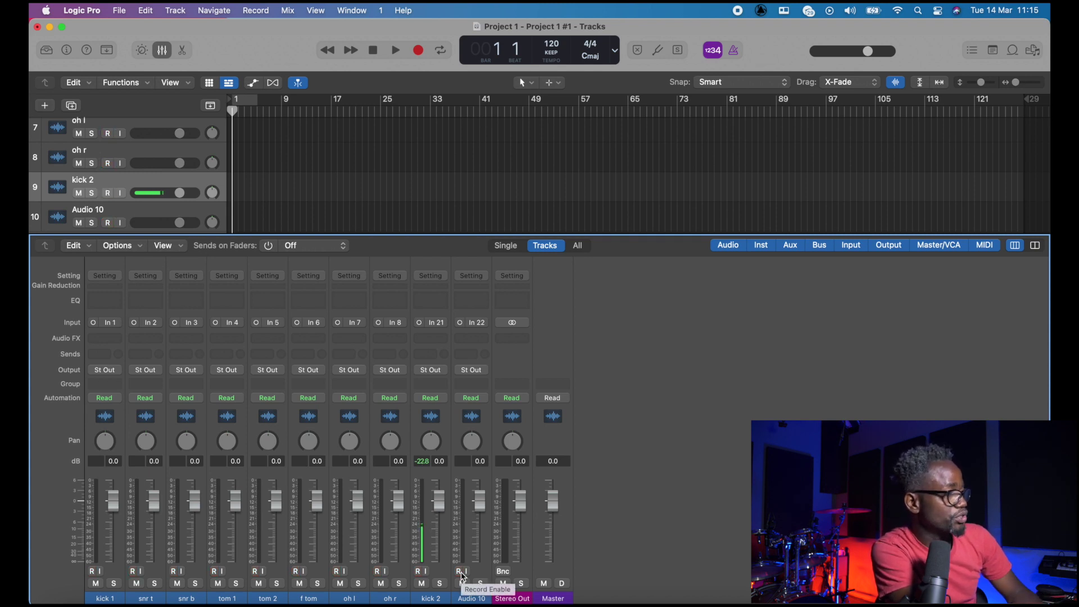
click(461, 572)
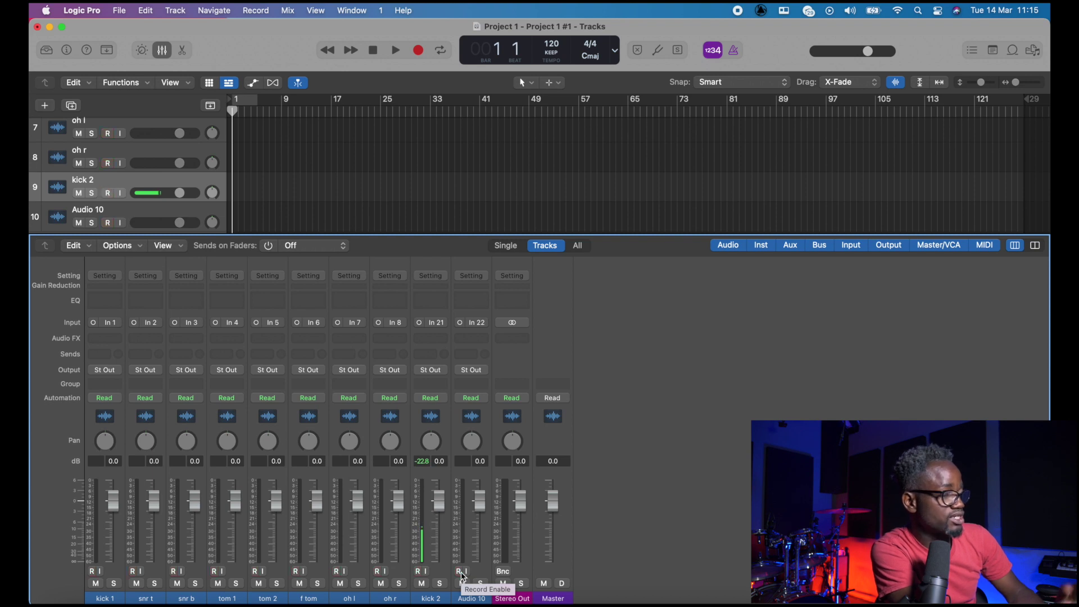